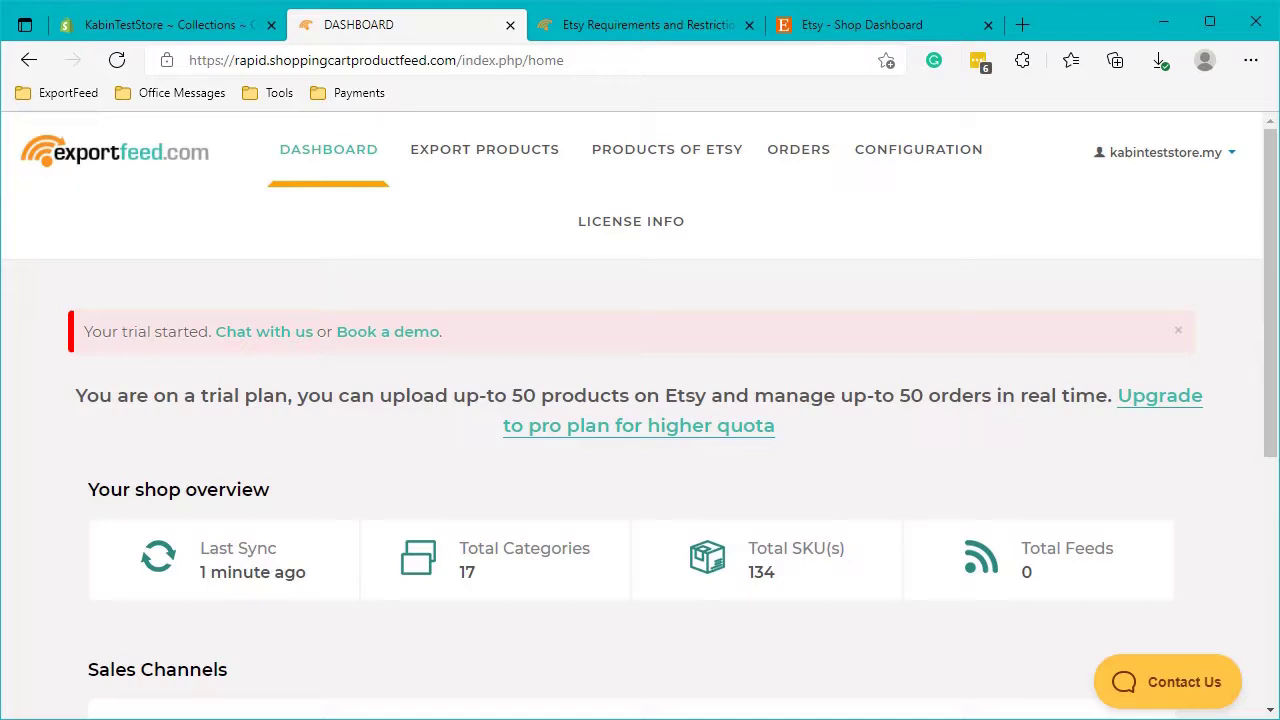
pyautogui.click(652, 26)
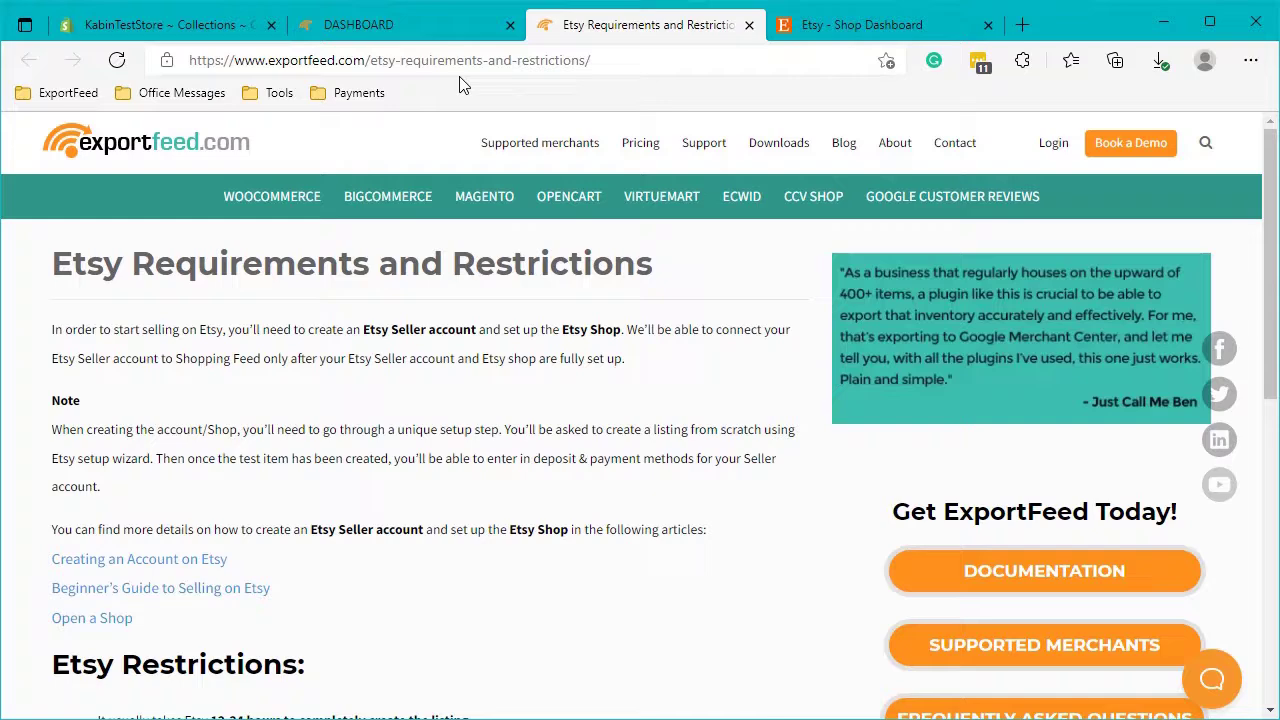
pyautogui.click(350, 30)
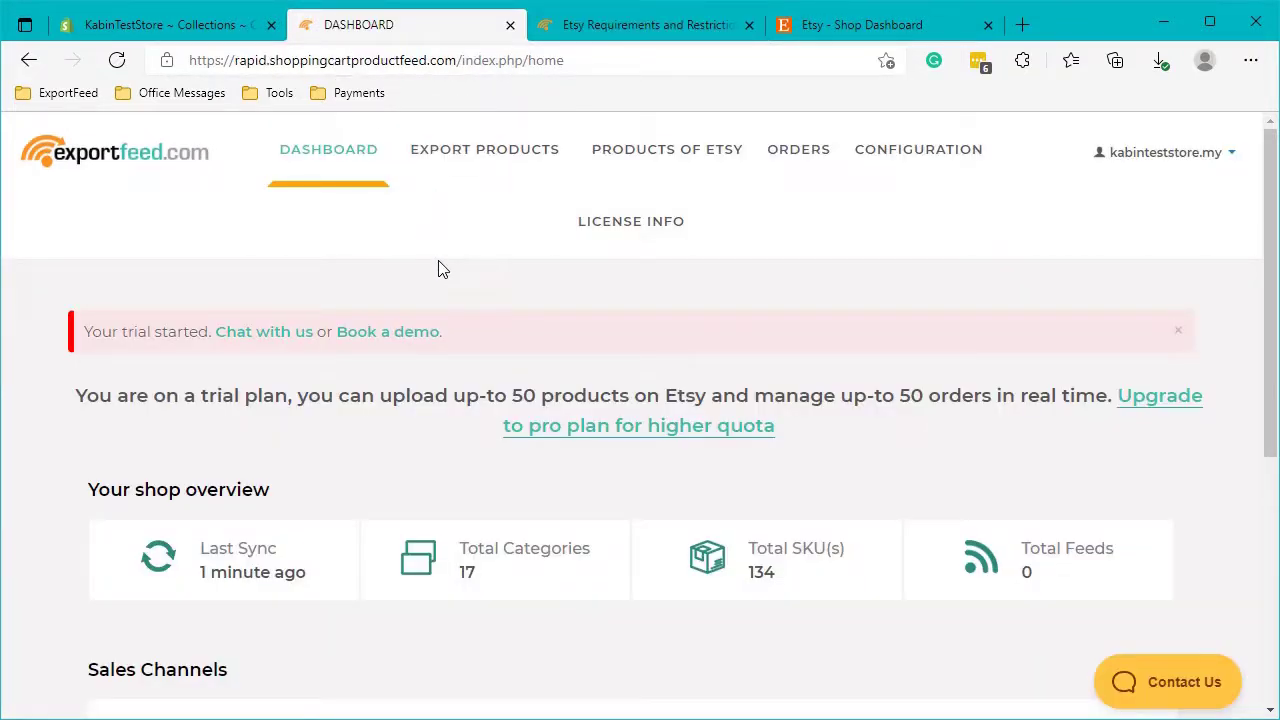
# Step: Go to Sell on Etsy, check the individual-product tab, then open 'Create product listing by collection'
pyautogui.scroll(-3, 445, 268)
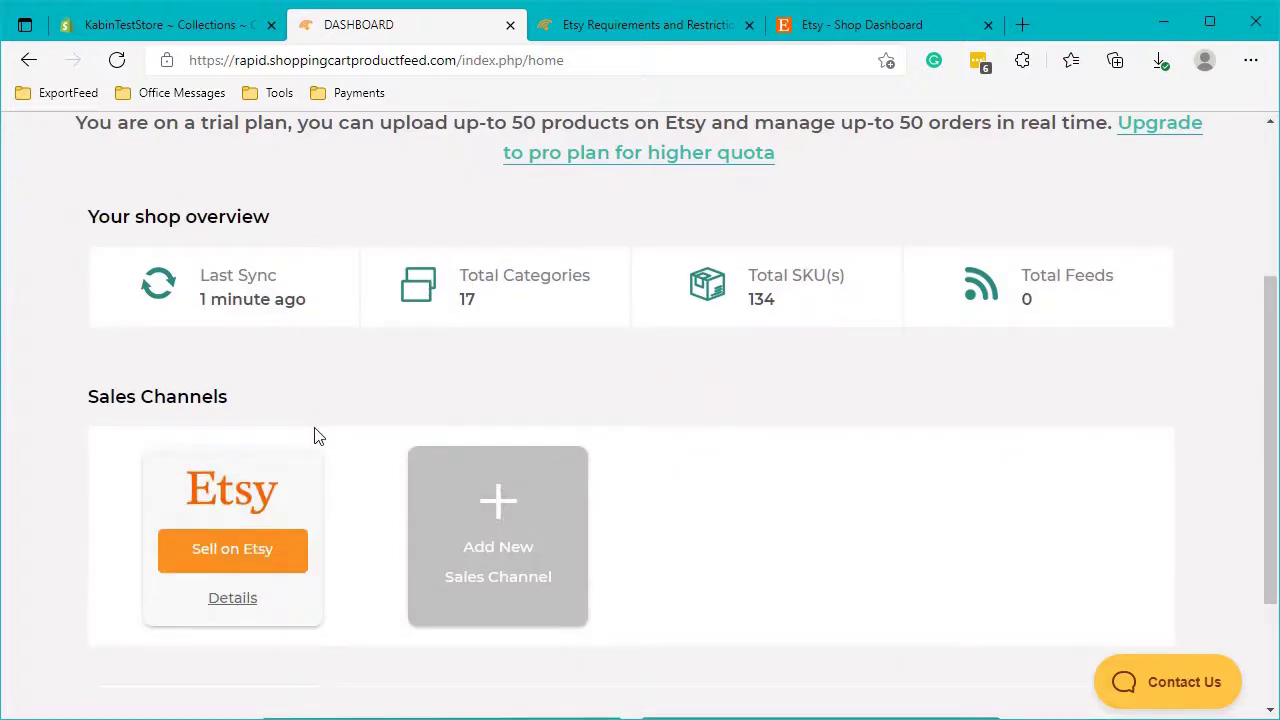
pyautogui.click(253, 566)
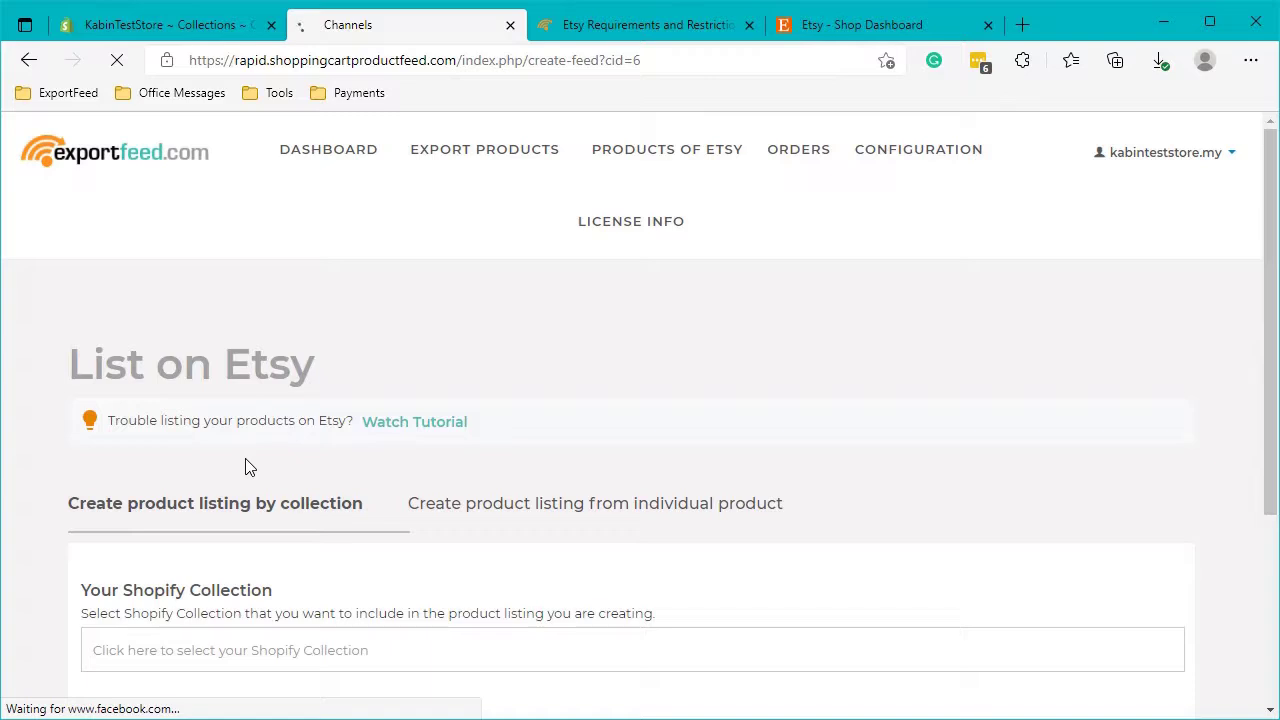
pyautogui.click(548, 505)
pyautogui.scroll(-5, 489, 500)
pyautogui.scroll(-5, 489, 500)
pyautogui.scroll(4, 488, 497)
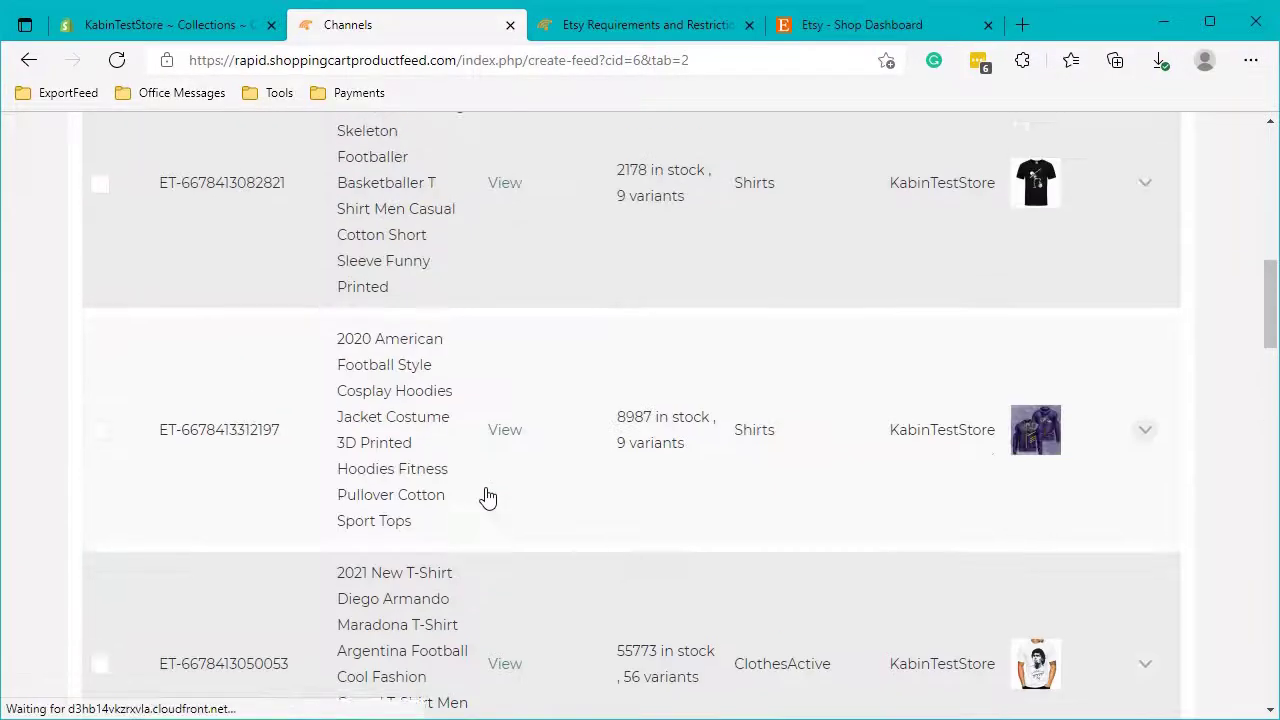
pyautogui.scroll(5, 486, 500)
pyautogui.scroll(3, 486, 500)
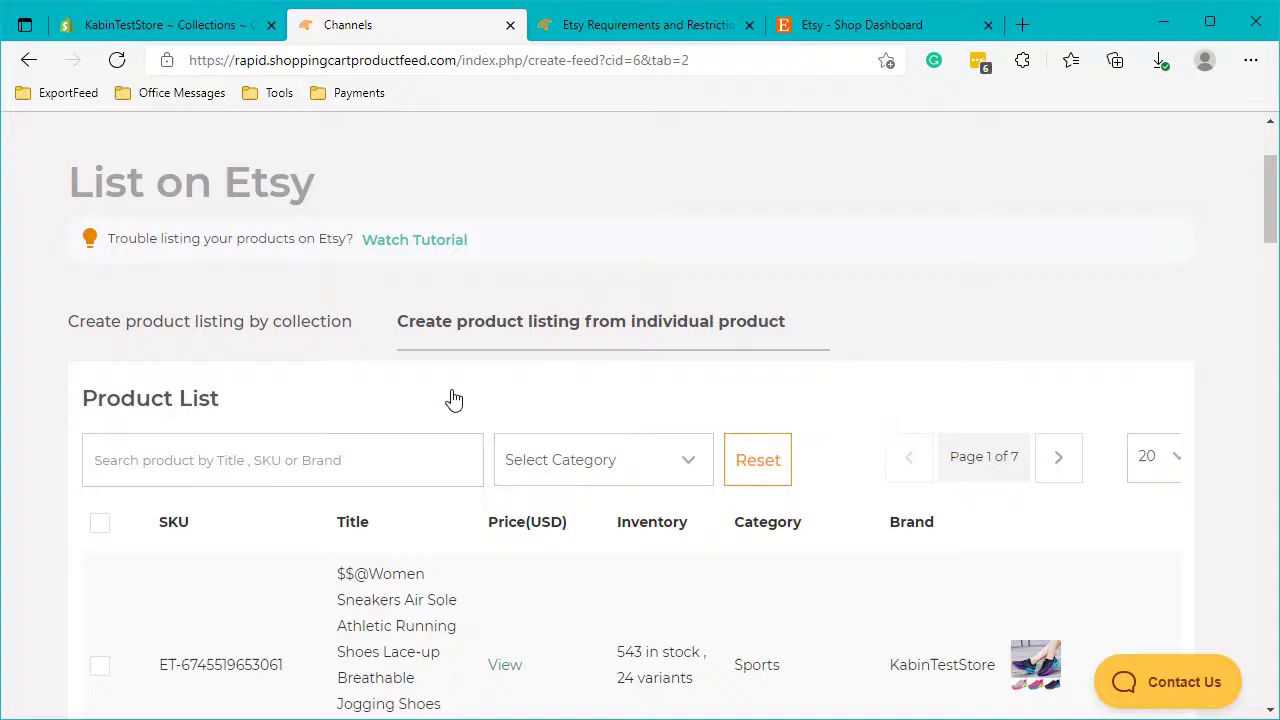
pyautogui.click(237, 344)
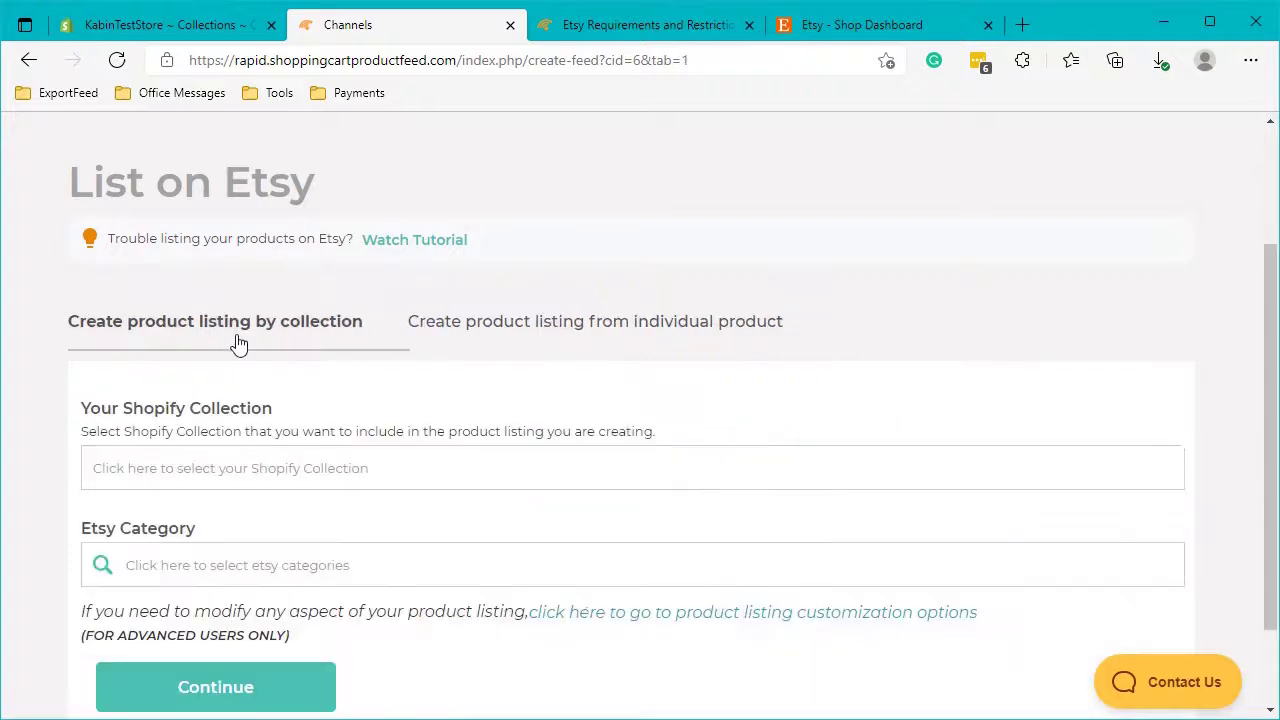
# Step: Select the CollectionPhone (2) Shopify collection
pyautogui.click(253, 474)
pyautogui.scroll(-3, 566, 354)
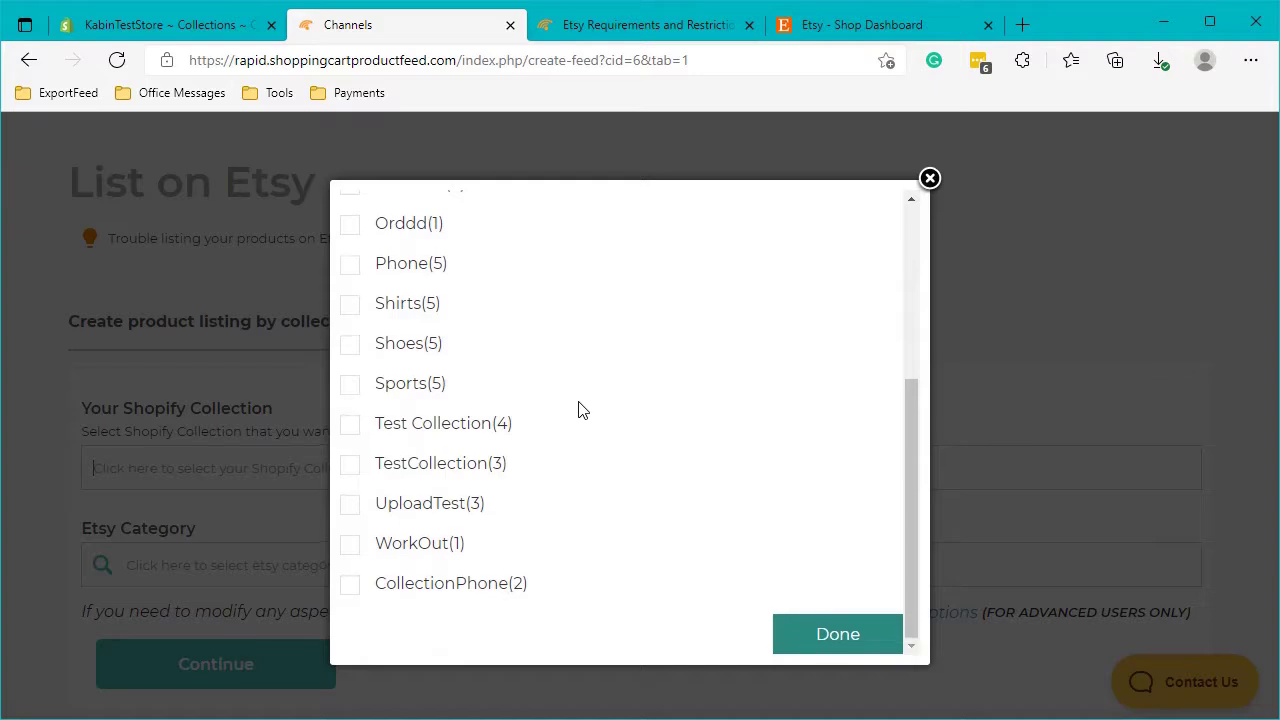
pyautogui.click(350, 588)
pyautogui.click(800, 640)
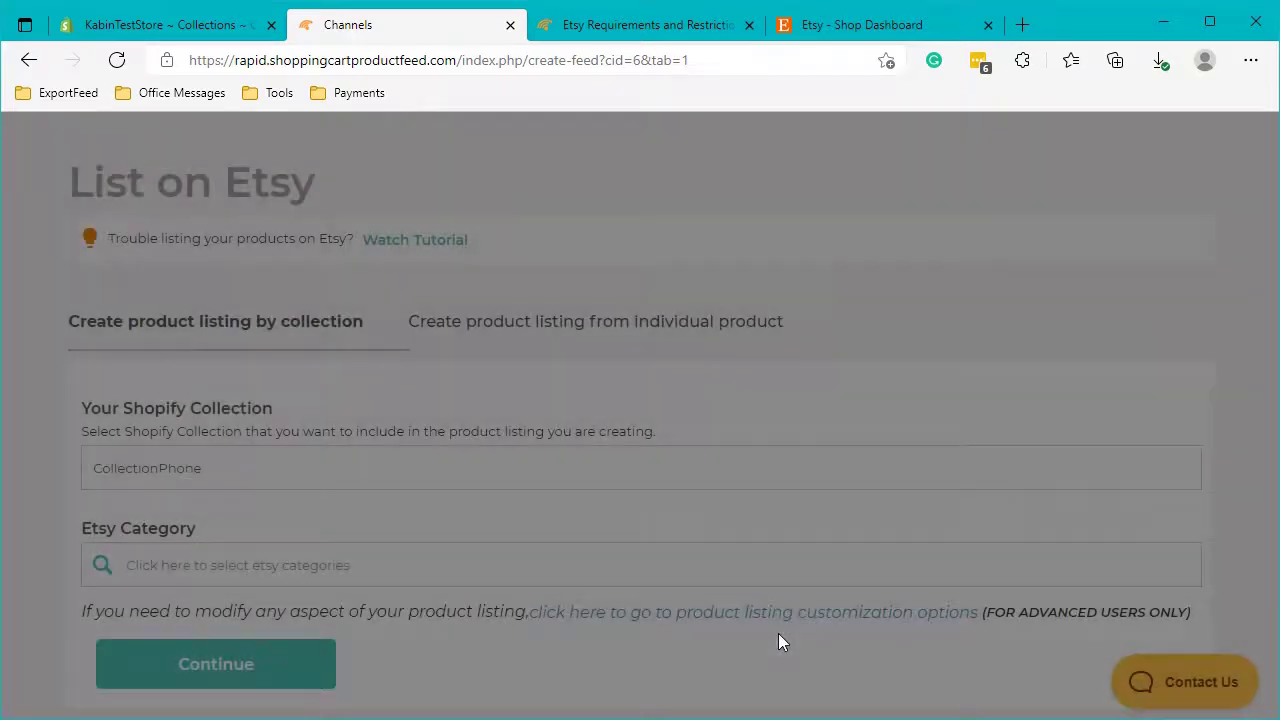
# Step: Set the Etsy category to Electronics & Accessories > Telephones & Handsets, save, and continue
pyautogui.scroll(-2, 260, 425)
pyautogui.click(217, 465)
pyautogui.click(282, 455)
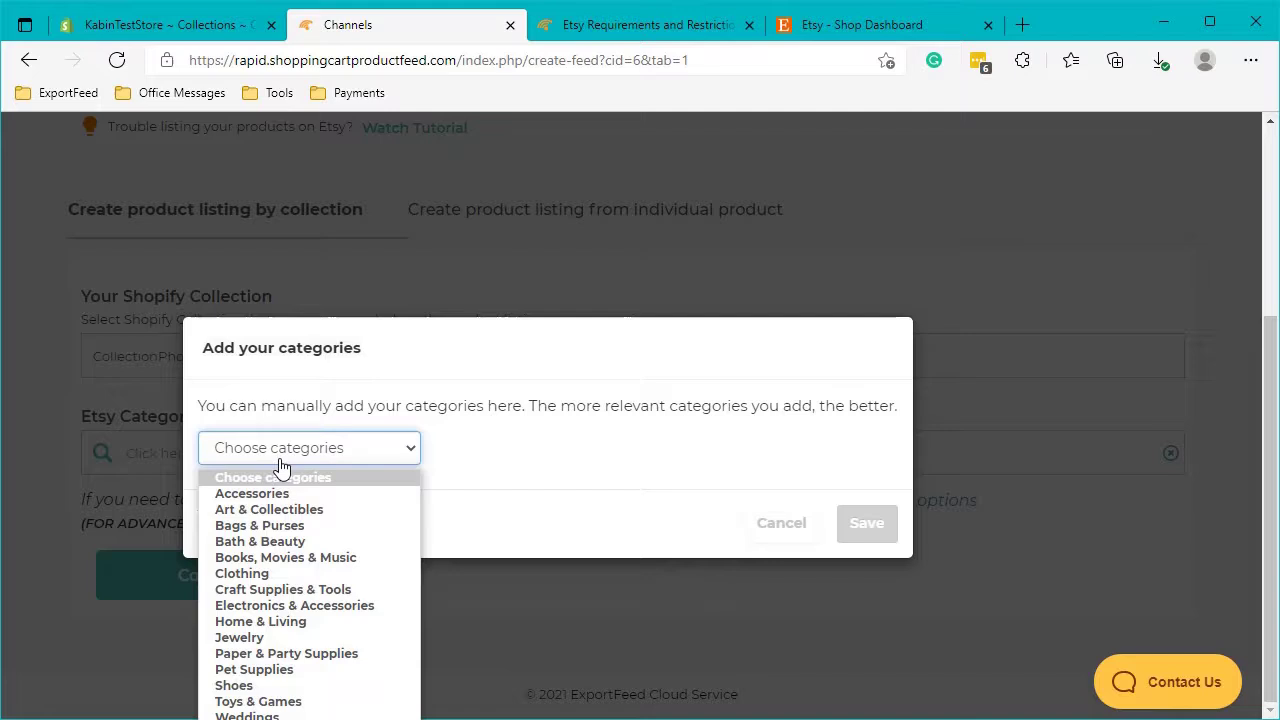
pyautogui.click(284, 606)
pyautogui.click(474, 449)
pyautogui.click(507, 654)
pyautogui.click(865, 525)
pyautogui.click(257, 592)
# Step: Create the 'NewFeed' product listing and review its Test Phone One and Test Phone Two entries
pyautogui.click(222, 490)
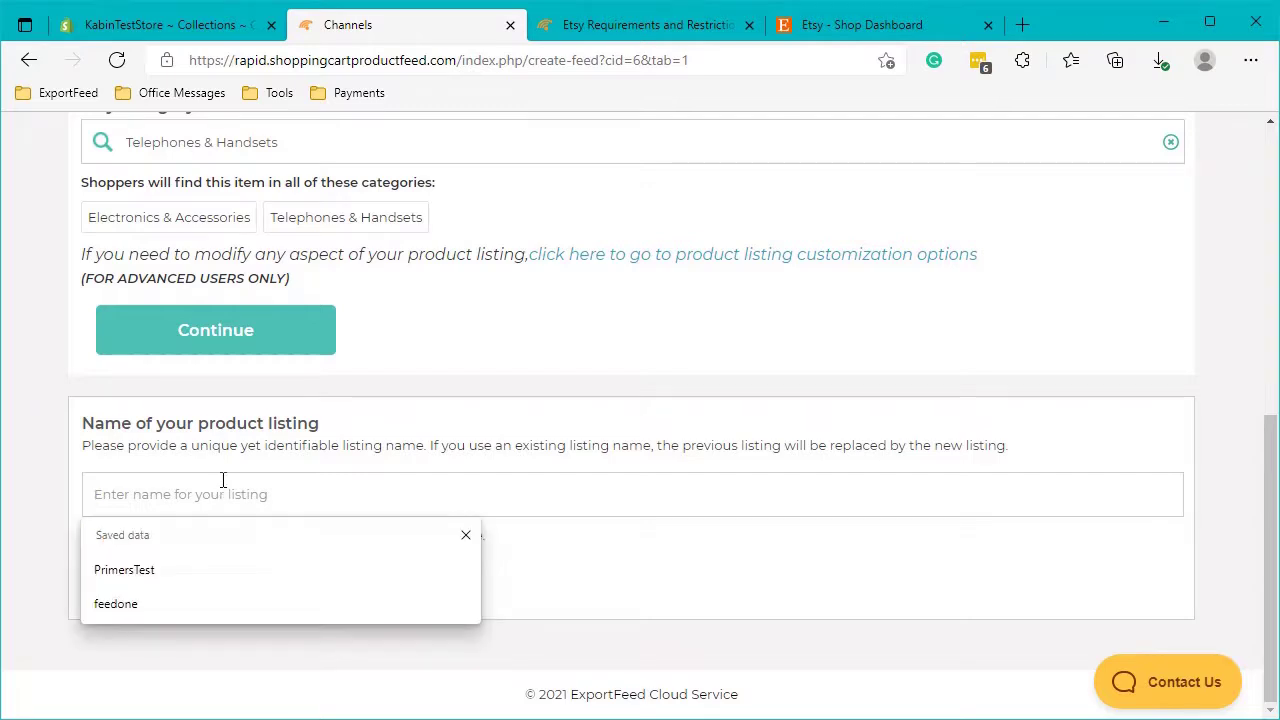
pyautogui.write('NewF')
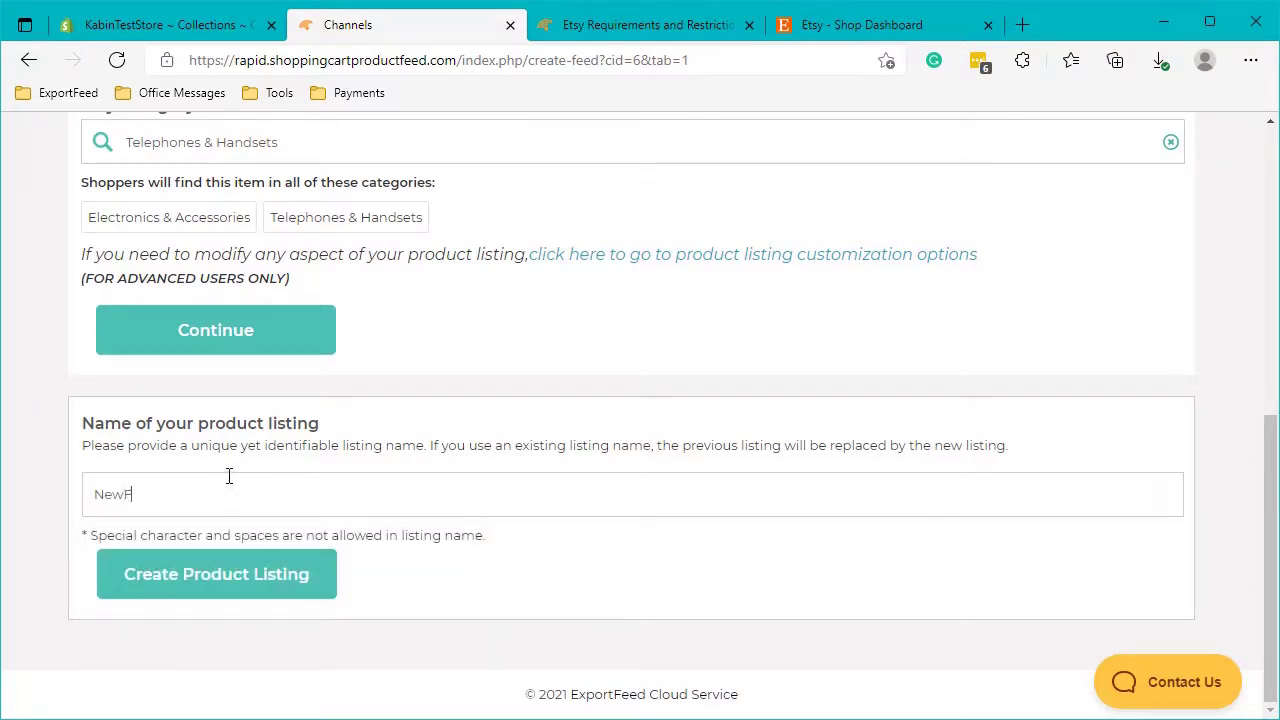
pyautogui.write('eed')
pyautogui.click(228, 578)
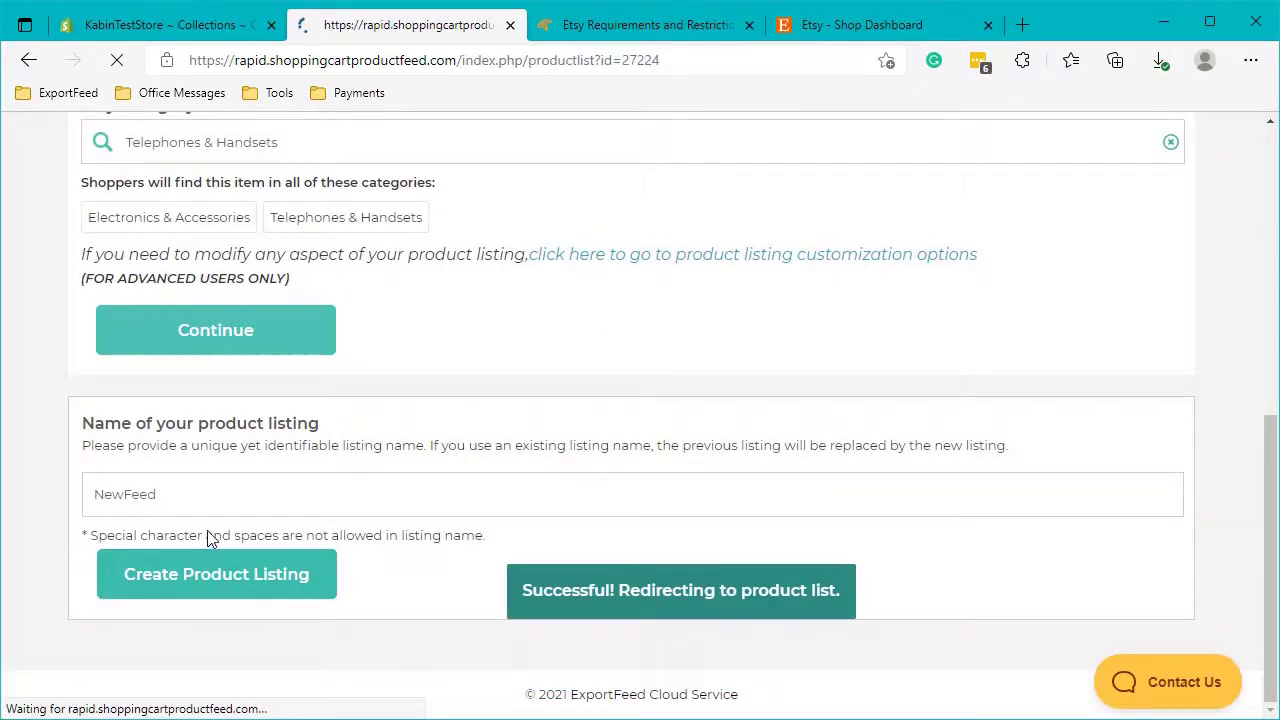
pyautogui.scroll(-1, 296, 245)
pyautogui.scroll(-3, 413, 250)
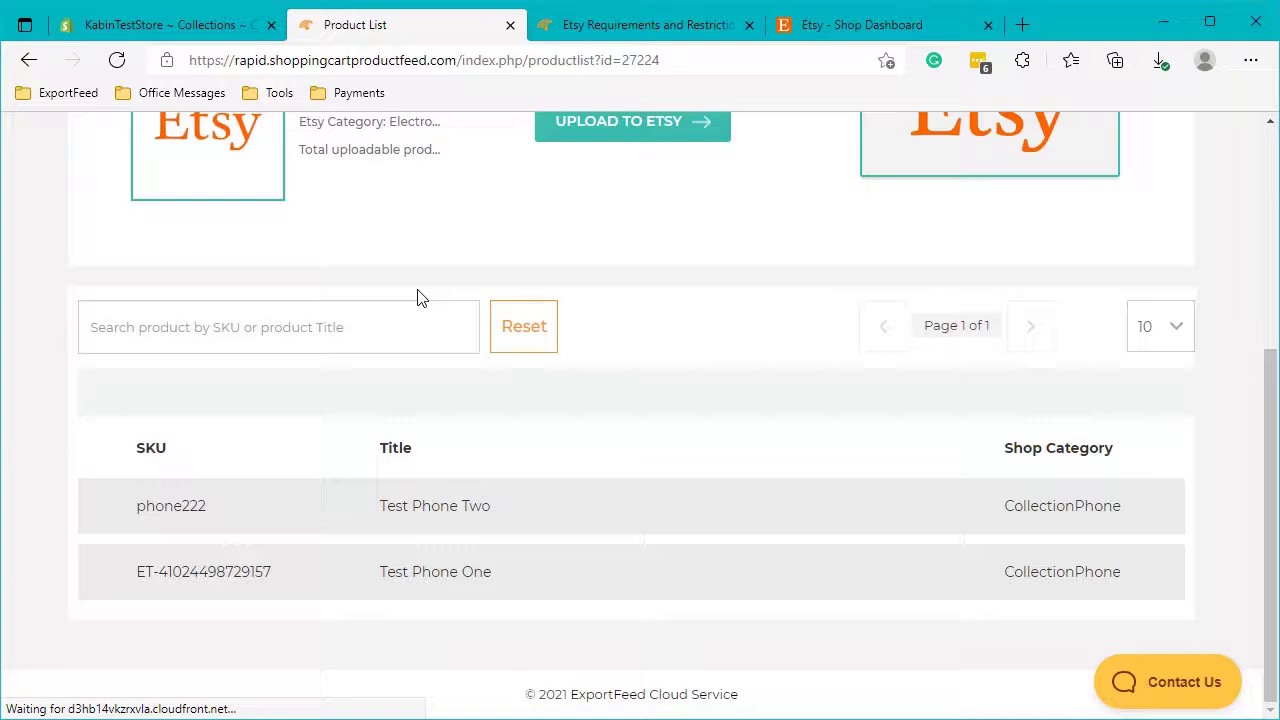
pyautogui.scroll(2, 587, 269)
# Step: Upload both phones to Etsy as drafts (2/2 successful), then go to the Etsy Shop Dashboard
pyautogui.click(593, 298)
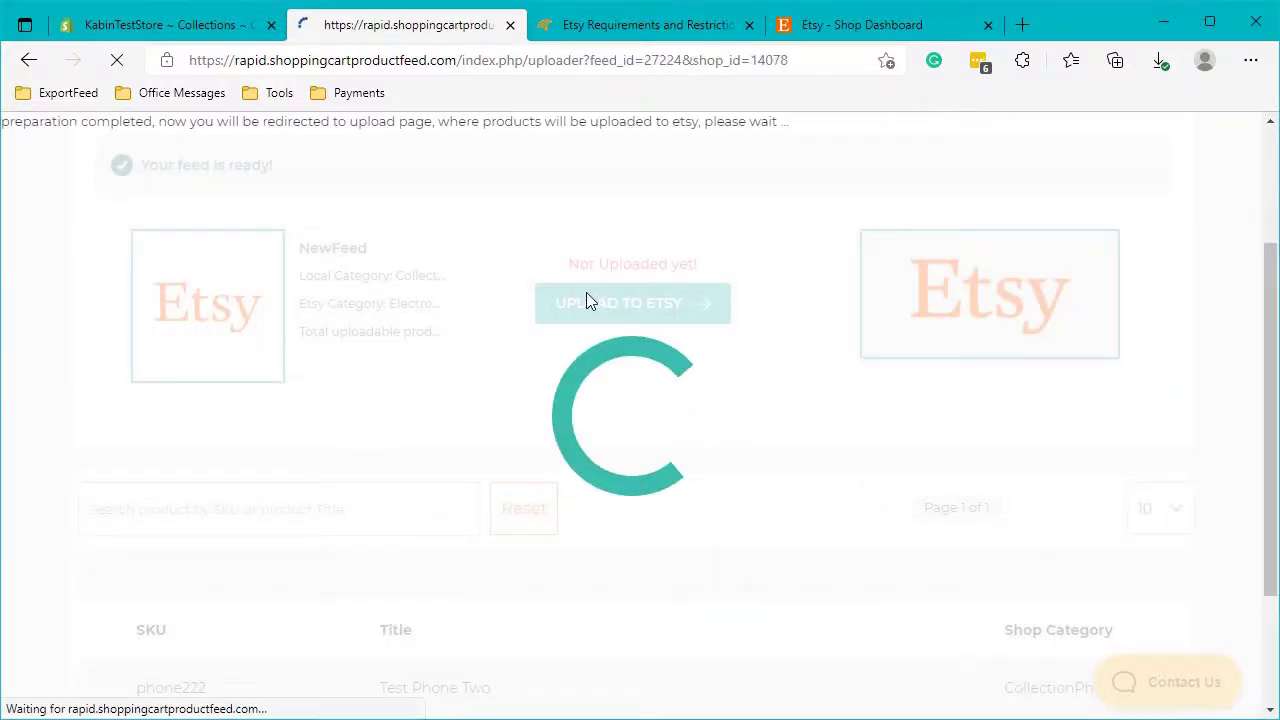
pyautogui.scroll(-3, 410, 252)
pyautogui.scroll(1, 407, 256)
pyautogui.scroll(1, 407, 256)
pyautogui.scroll(-2, 407, 256)
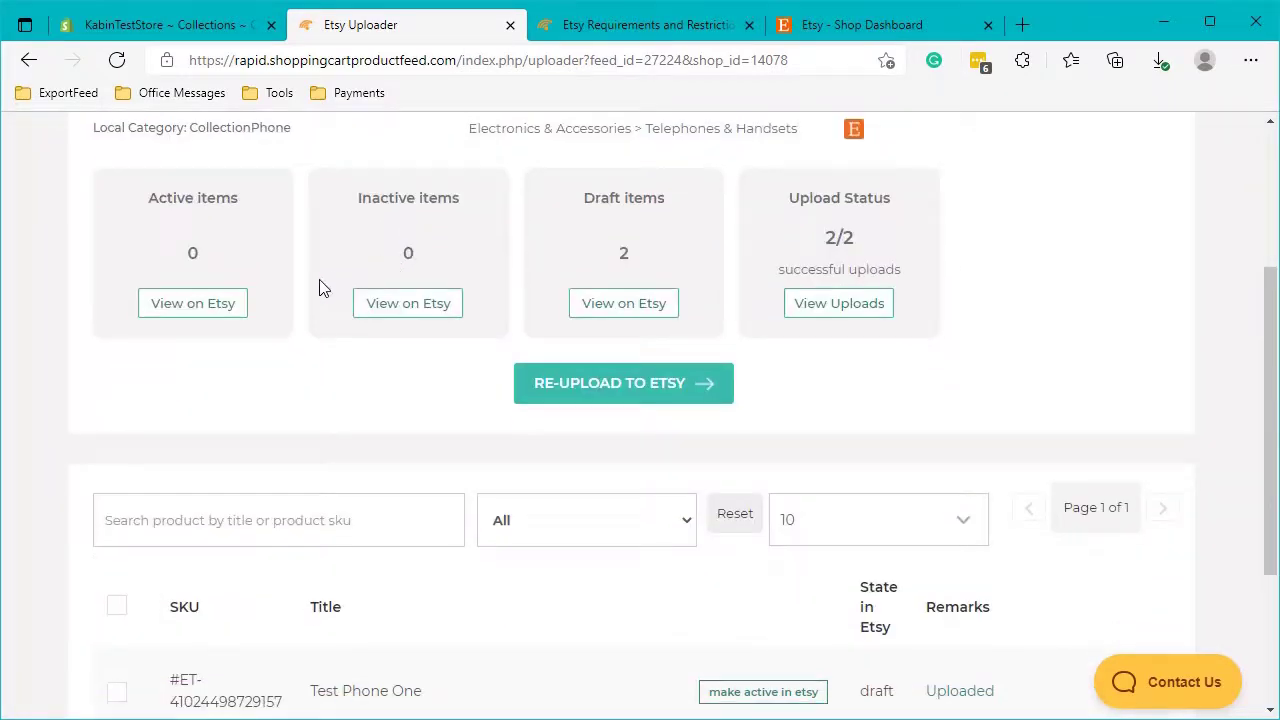
pyautogui.scroll(-3, 670, 255)
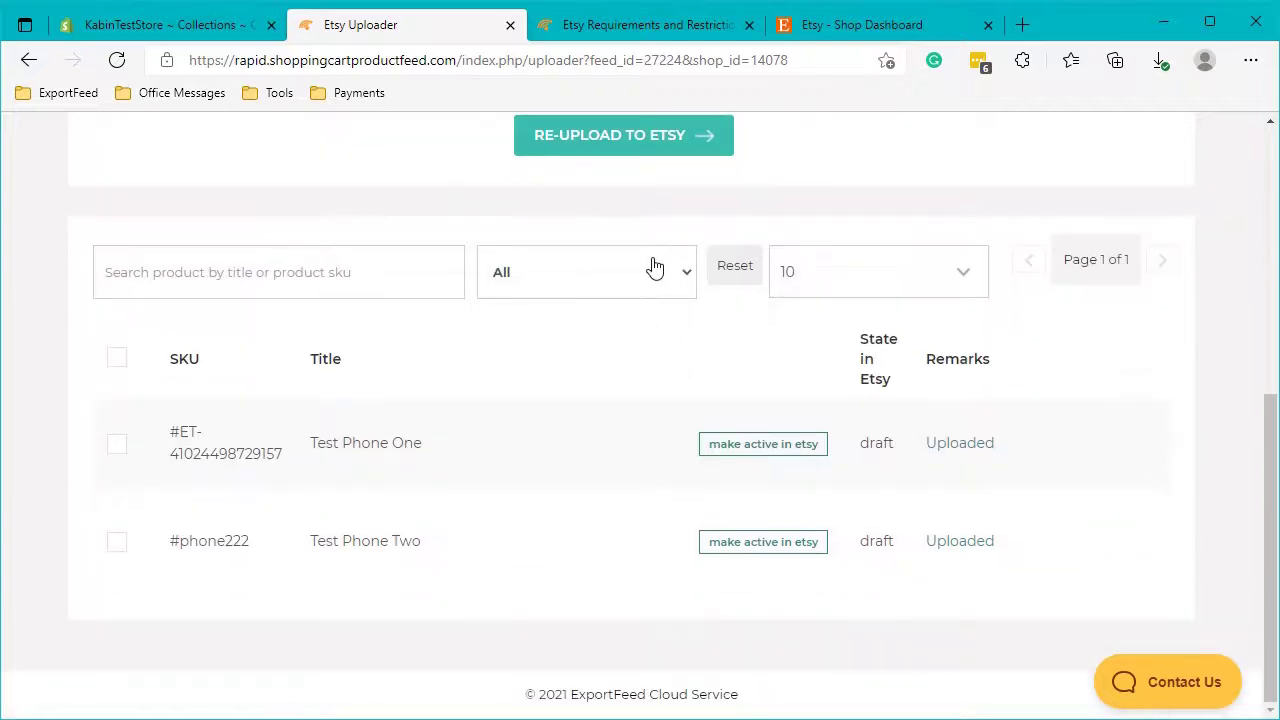
pyautogui.click(816, 27)
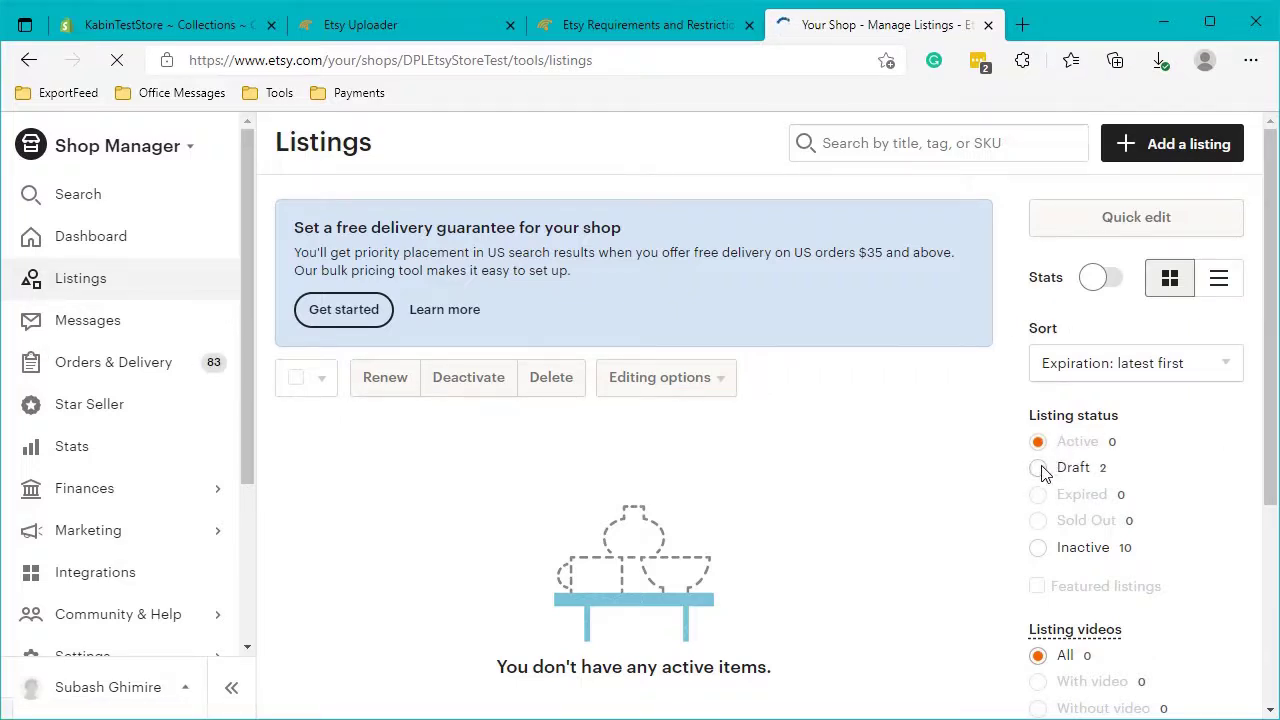
# Step: Filter Etsy listings to Drafts and open Test Phone One
pyautogui.click(1040, 468)
pyautogui.scroll(-2, 390, 465)
pyautogui.click(556, 385)
# Step: Review Test Phone One's draft, then discard changes and return to the listings
pyautogui.scroll(-3, 440, 358)
pyautogui.scroll(-6, 440, 358)
pyautogui.scroll(-5, 440, 358)
pyautogui.scroll(-10, 440, 358)
pyautogui.scroll(2, 440, 360)
pyautogui.scroll(8, 440, 360)
pyautogui.scroll(9, 432, 345)
pyautogui.scroll(5, 432, 340)
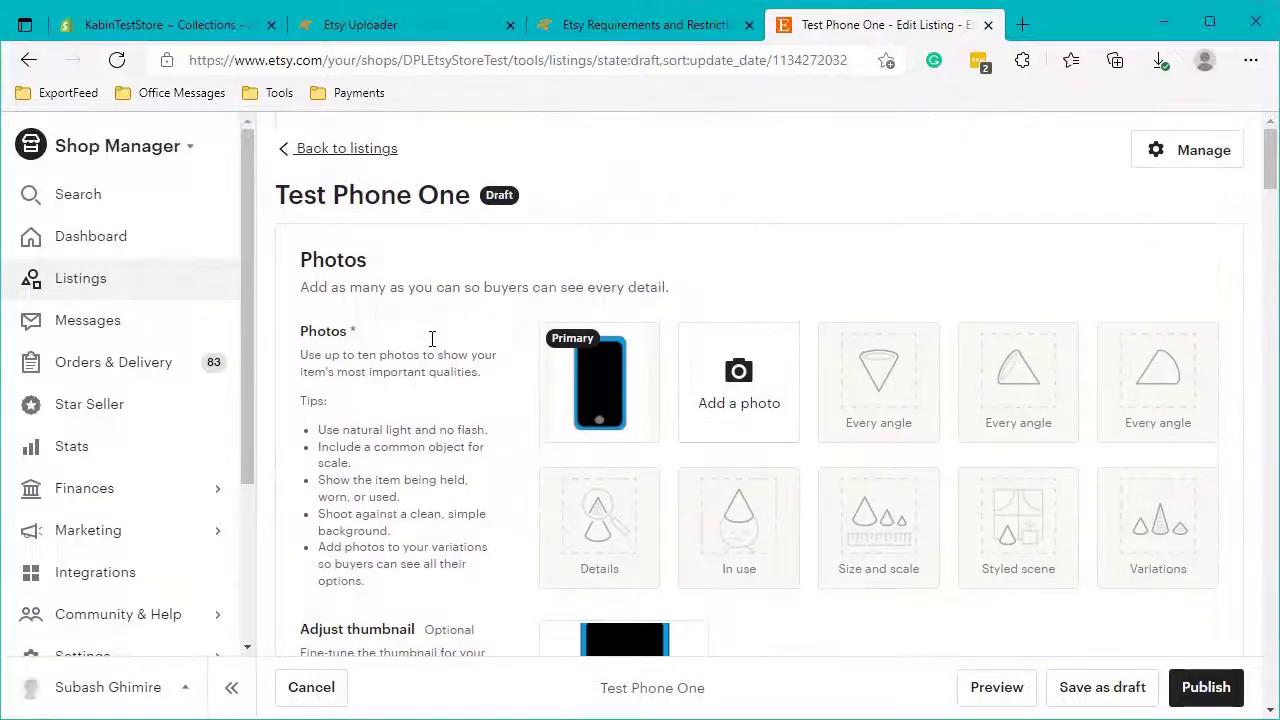
pyautogui.click(334, 156)
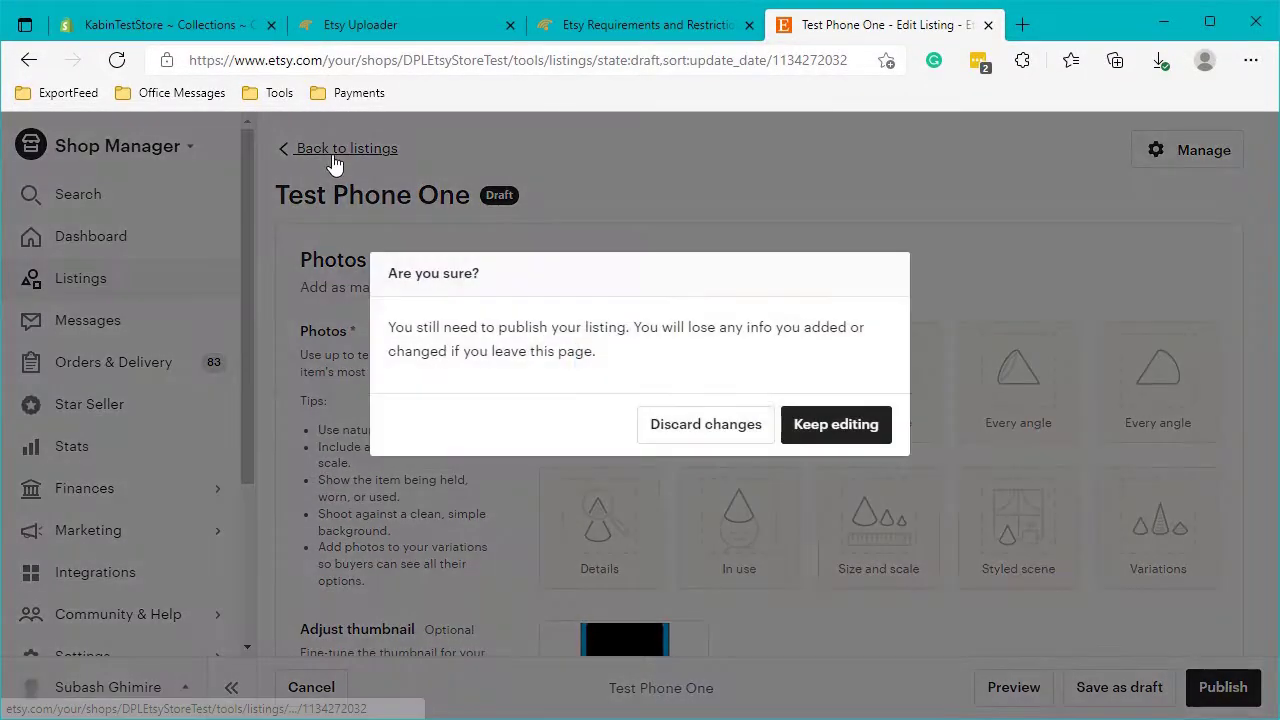
pyautogui.click(681, 433)
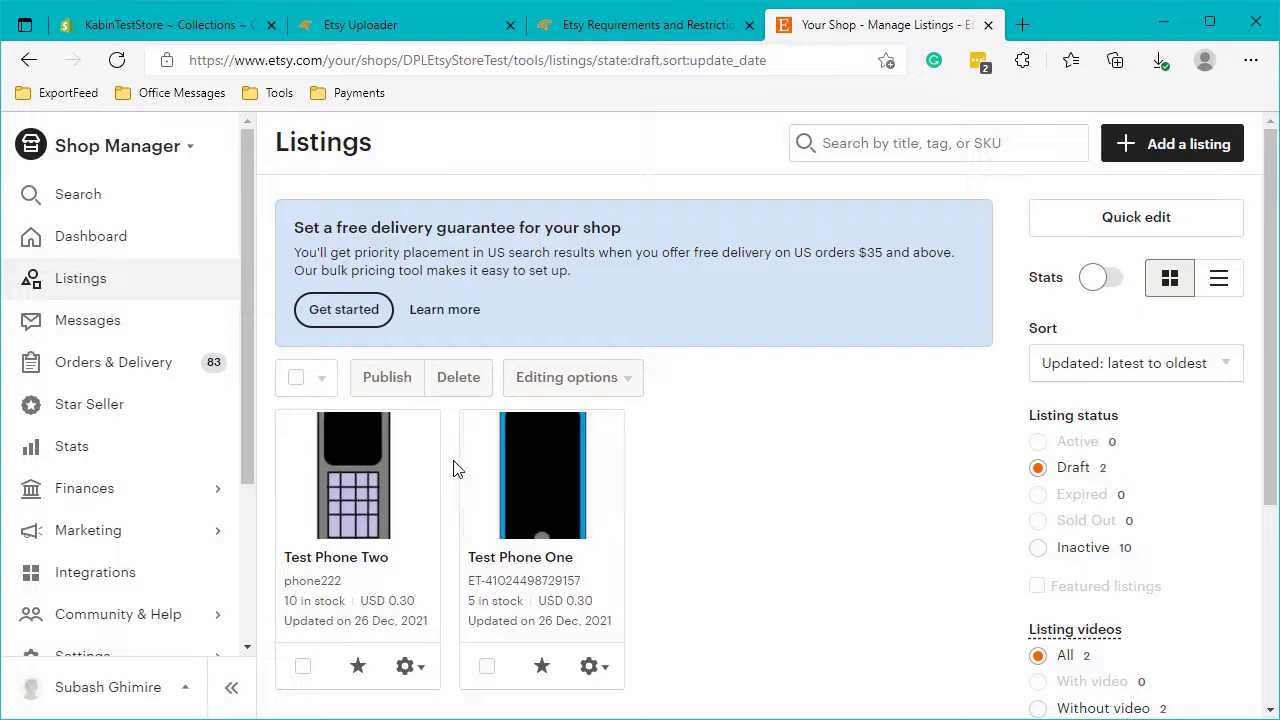